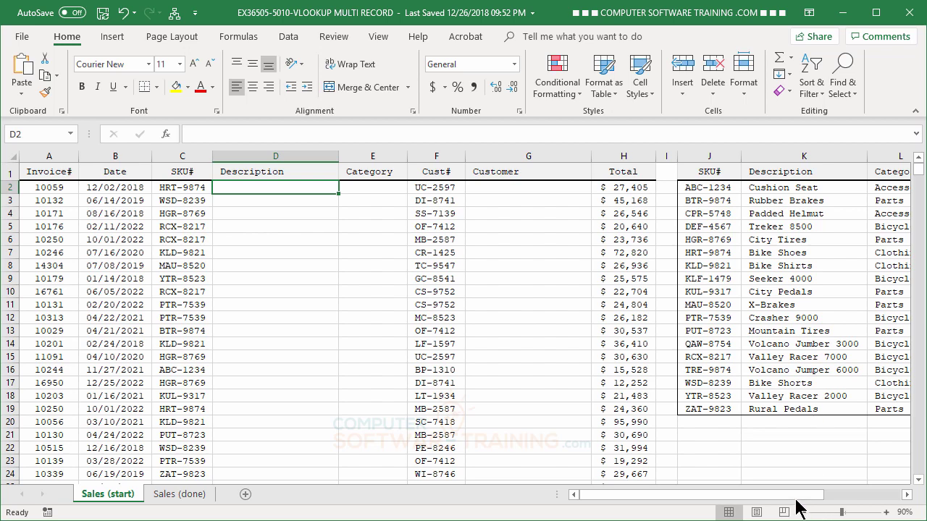
Examine the product and customer lookup tables beside the sales records.
drag(794, 507, 813, 507)
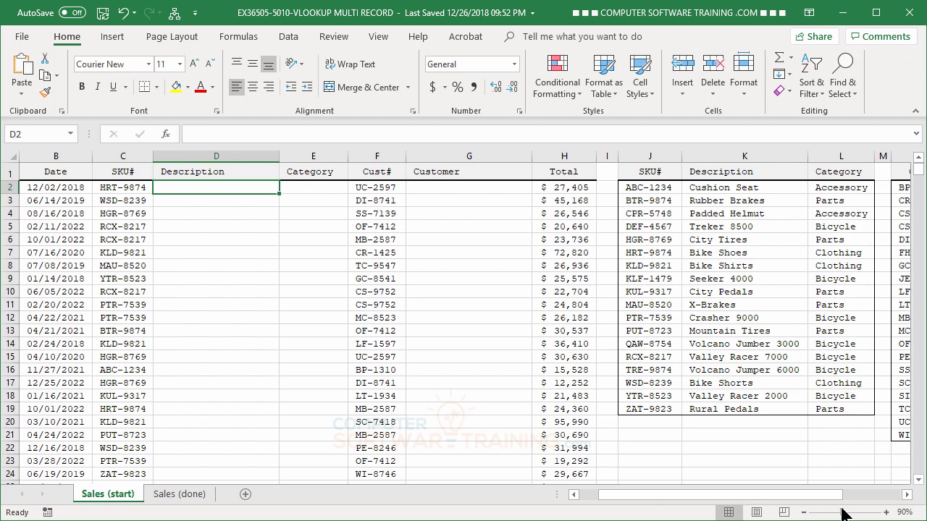
click(907, 494)
click(907, 494)
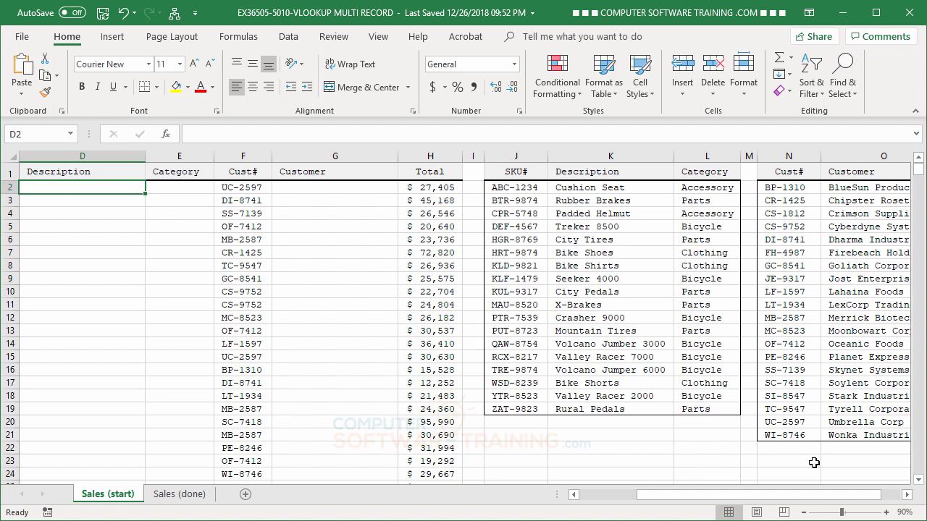
drag(772, 498, 727, 501)
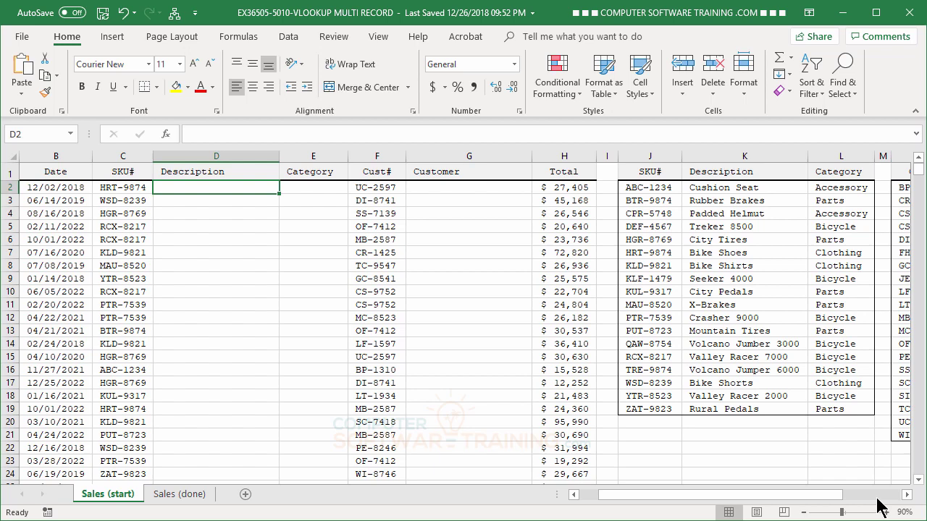
click(906, 495)
click(906, 495)
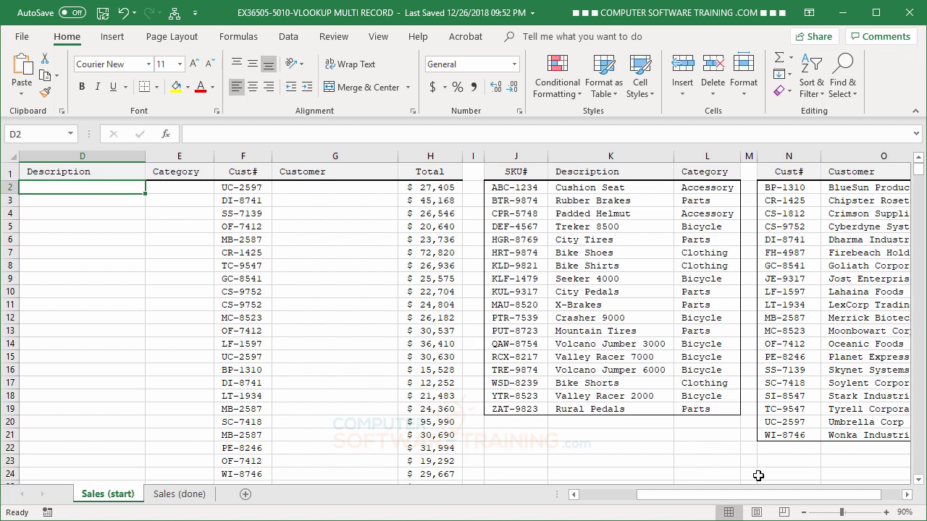
drag(758, 497, 678, 495)
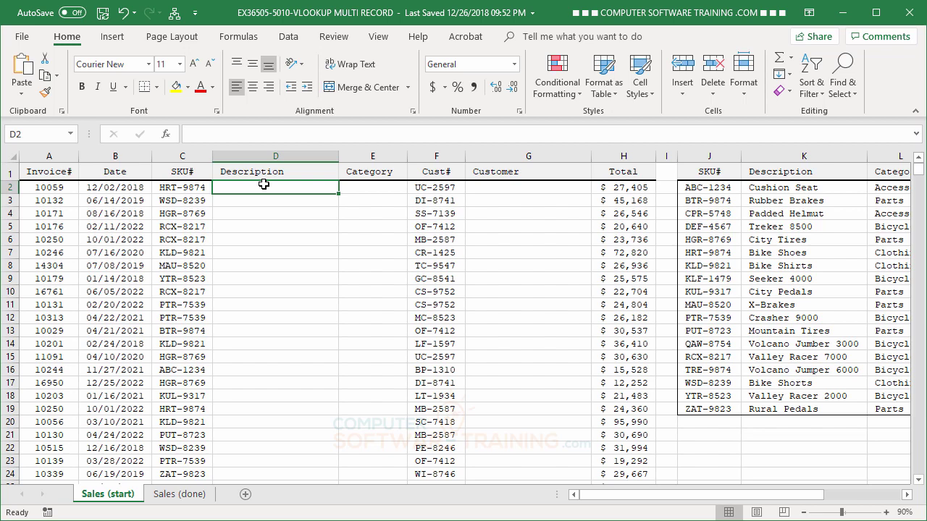
Enter =VLOOKUP(C2,J:L,2,FALSE) in D2 to look up the description for the first sales record's SKU.
text(=vl)
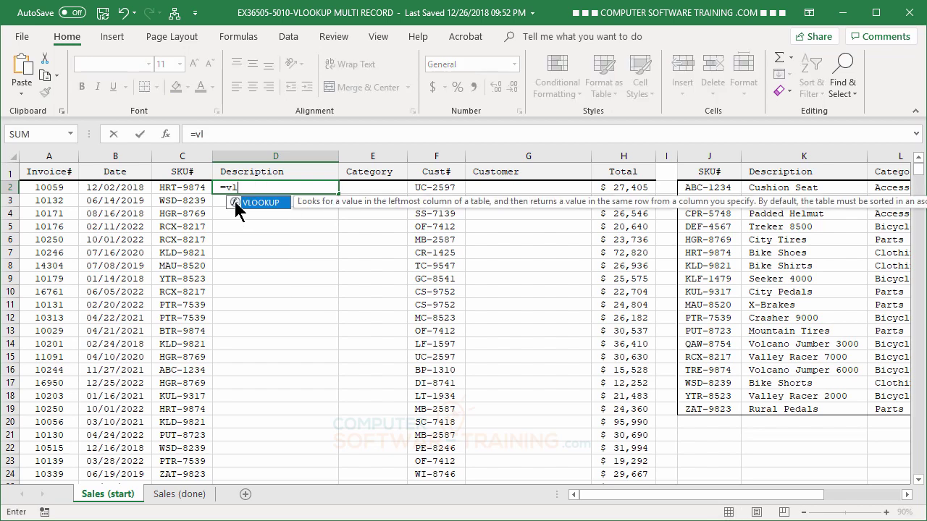
double_click(259, 203)
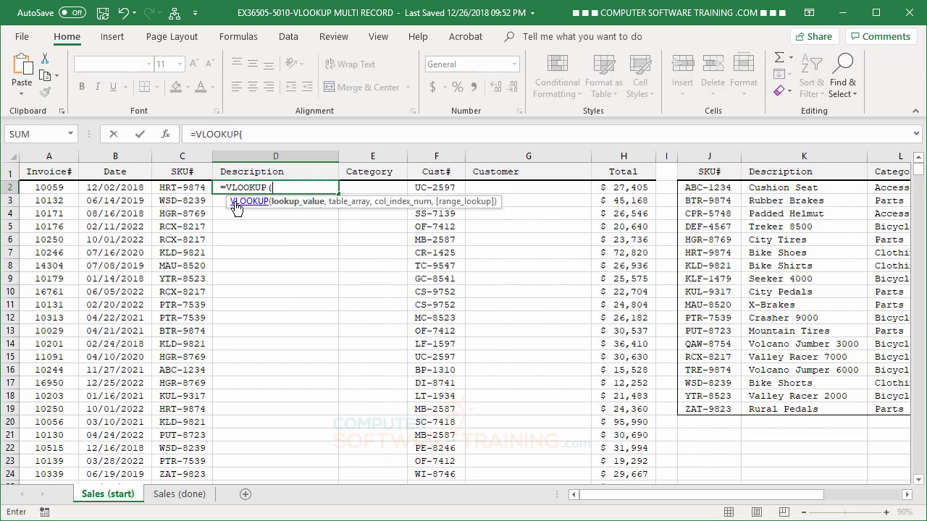
click(179, 188)
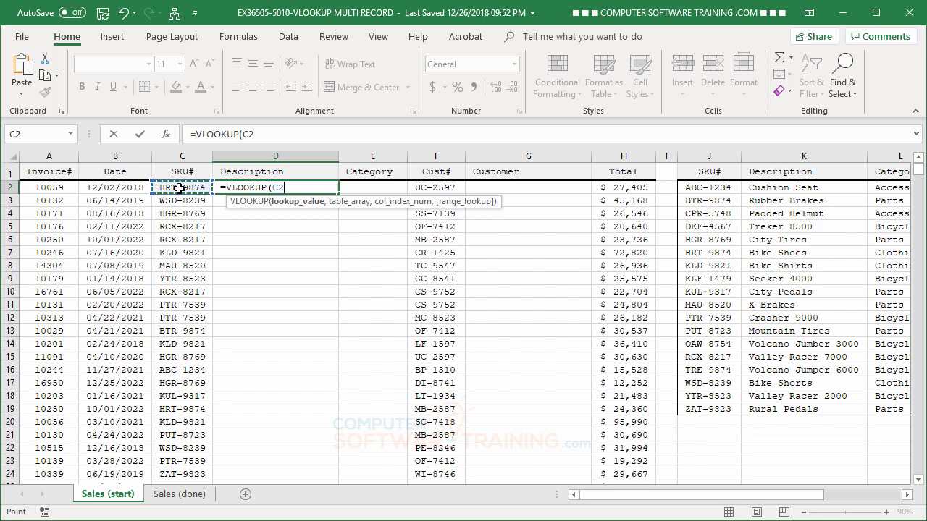
text(,)
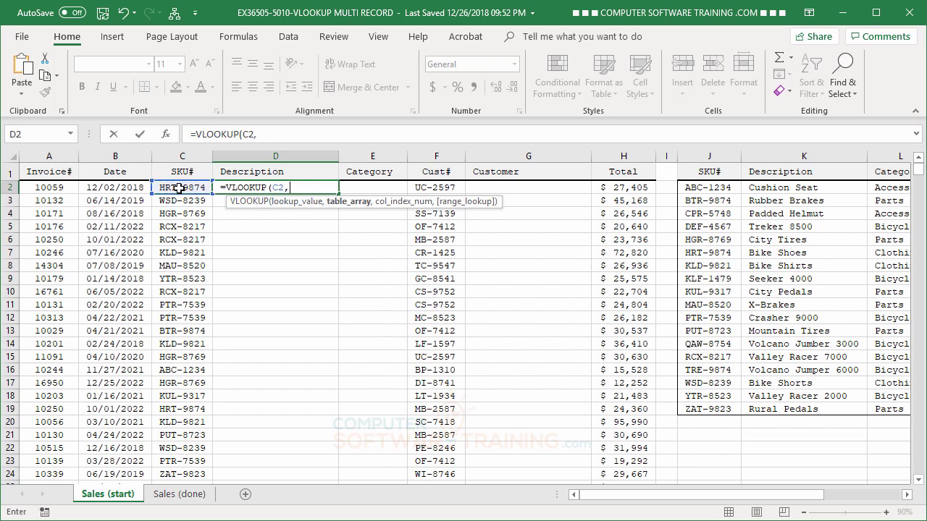
click(907, 494)
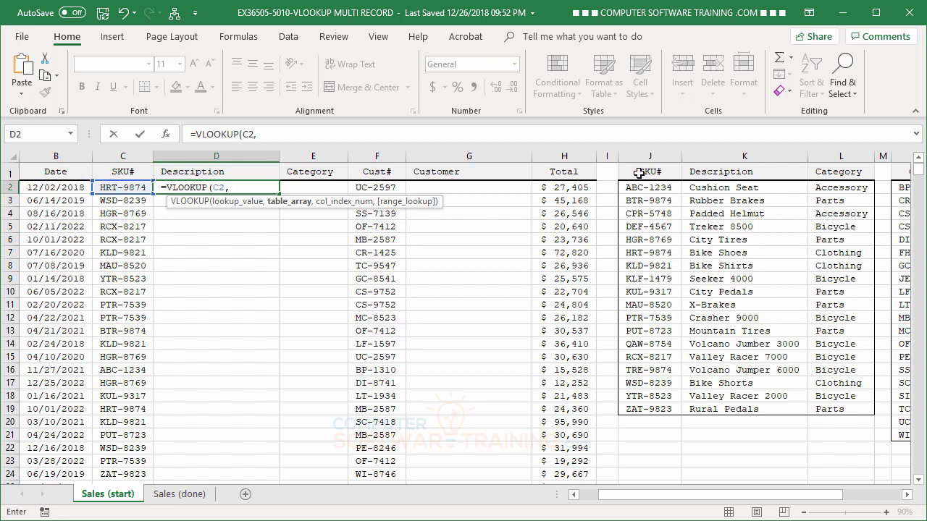
drag(639, 173, 841, 411)
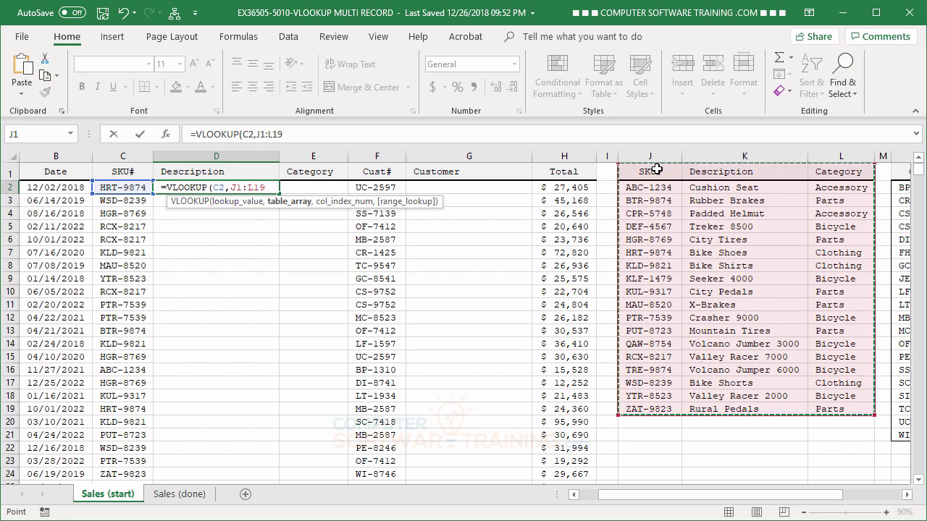
drag(644, 154, 833, 155)
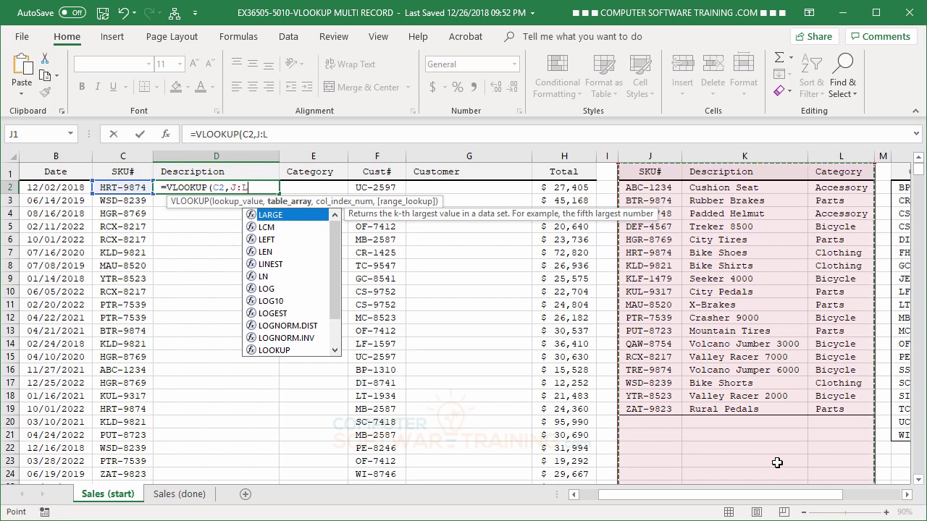
text(,)
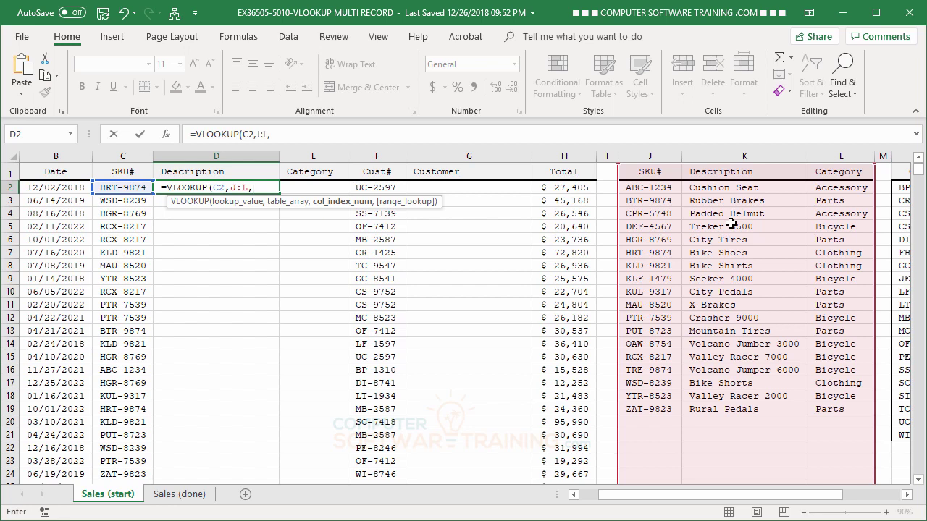
text(2,)
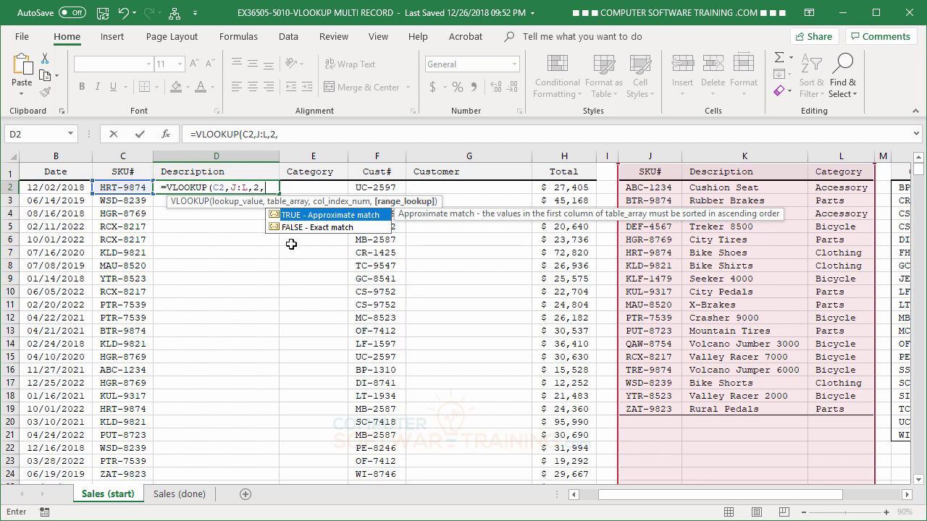
double_click(280, 226)
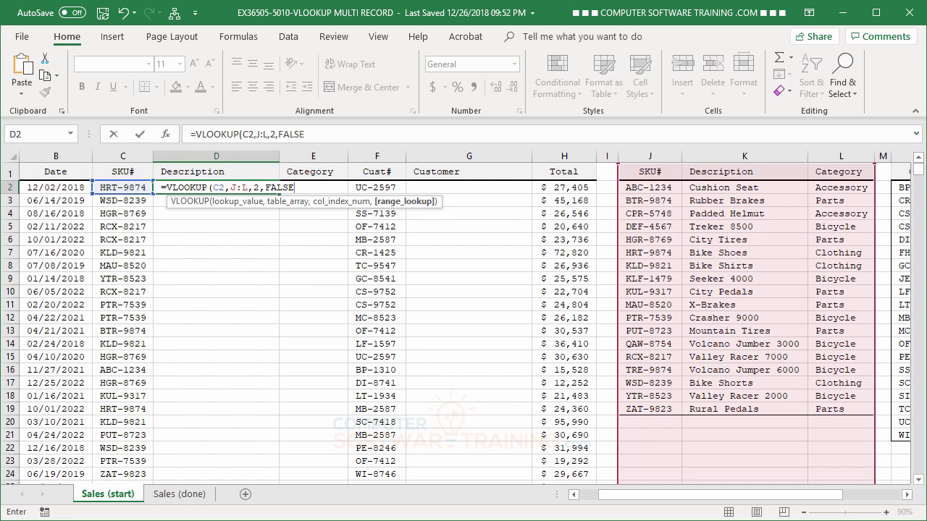
key(Return)
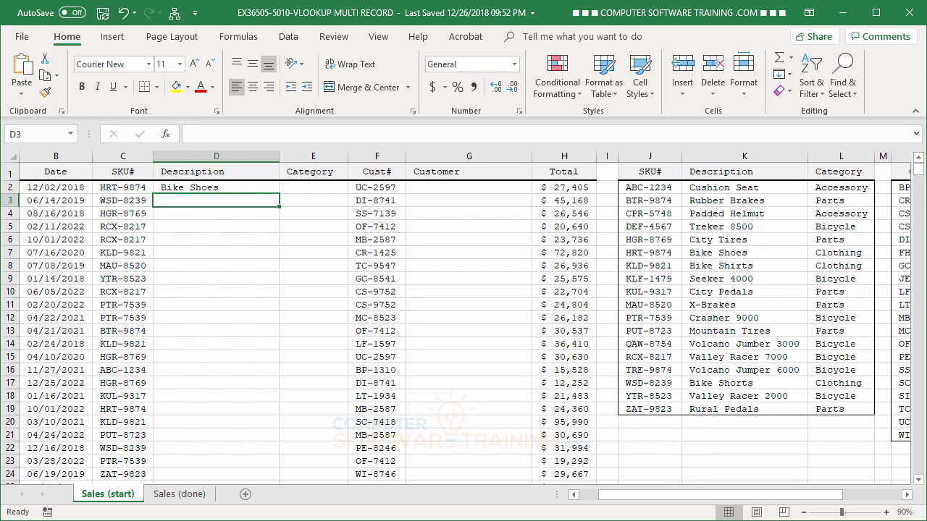
Copy the text of D2's VLOOKUP formula into E2 in the Category column, keeping its references unchanged.
click(207, 190)
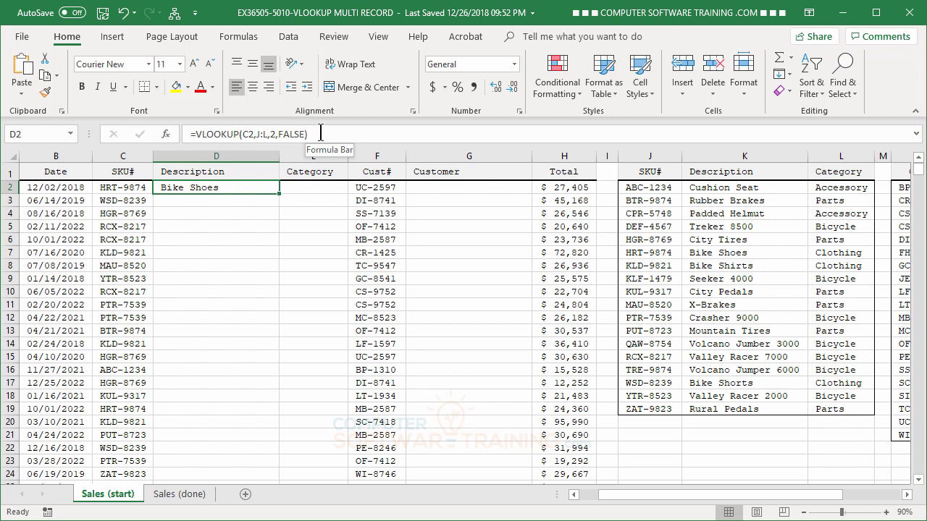
drag(320, 134, 178, 137)
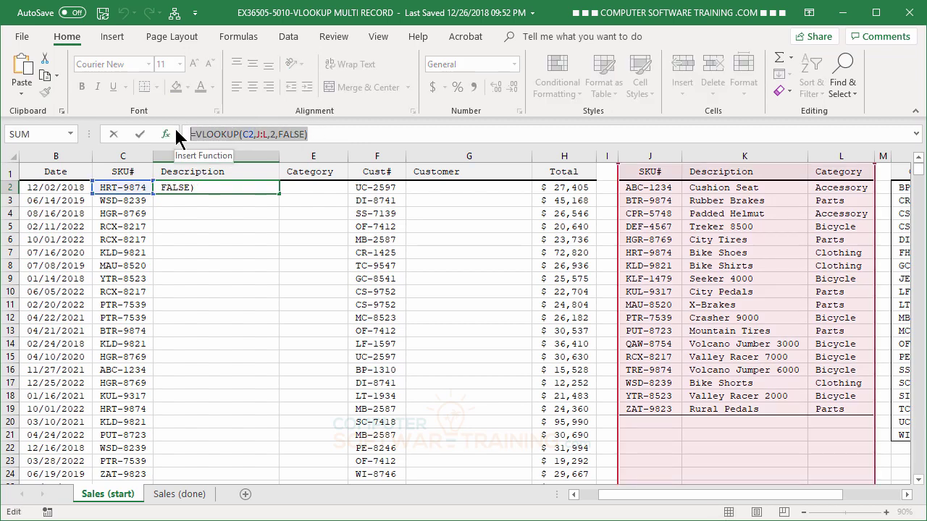
click(178, 137)
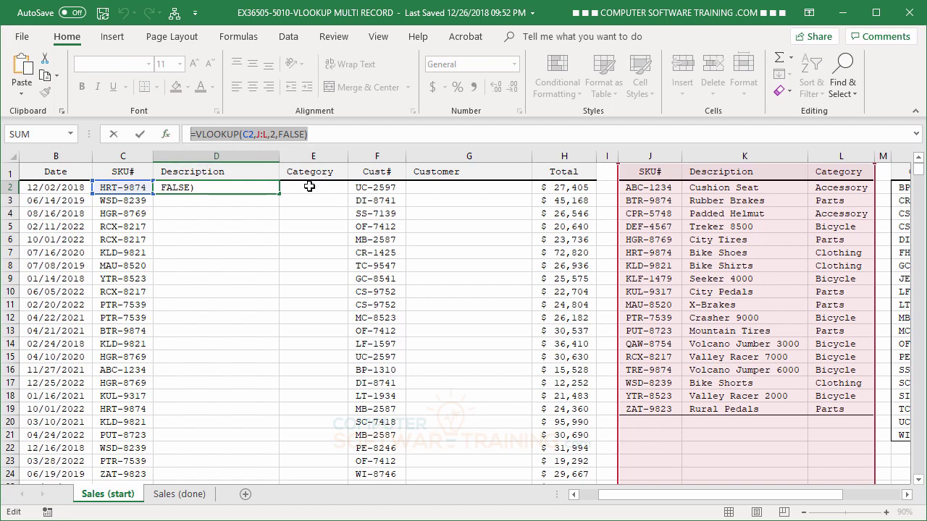
key(ctrl+Return)
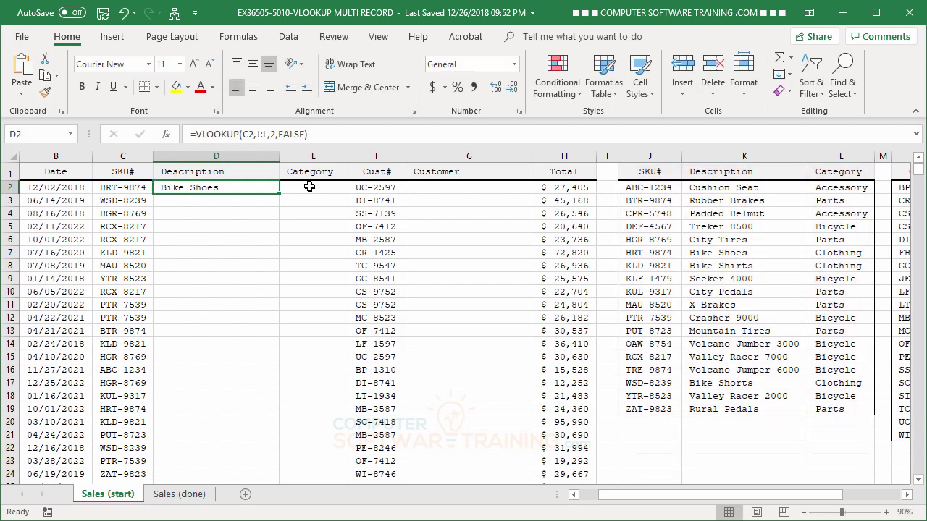
click(309, 187)
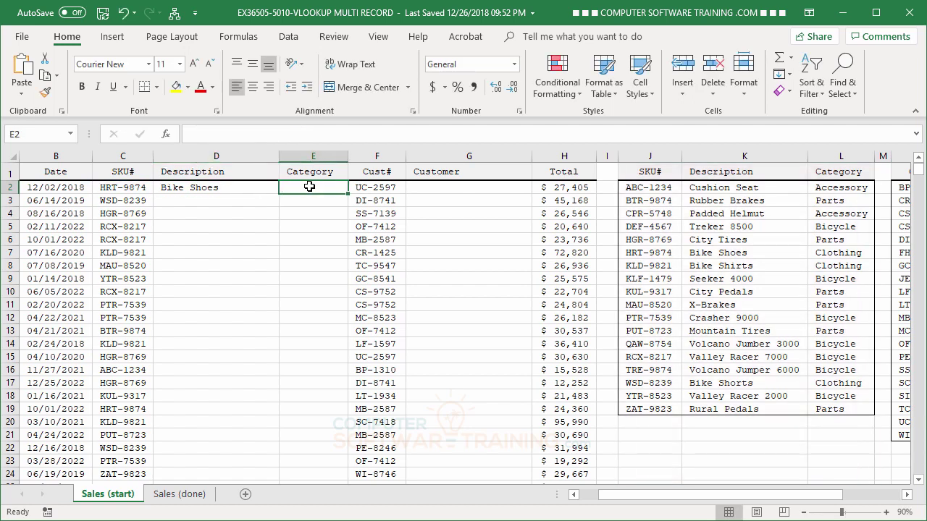
key(ctrl+v)
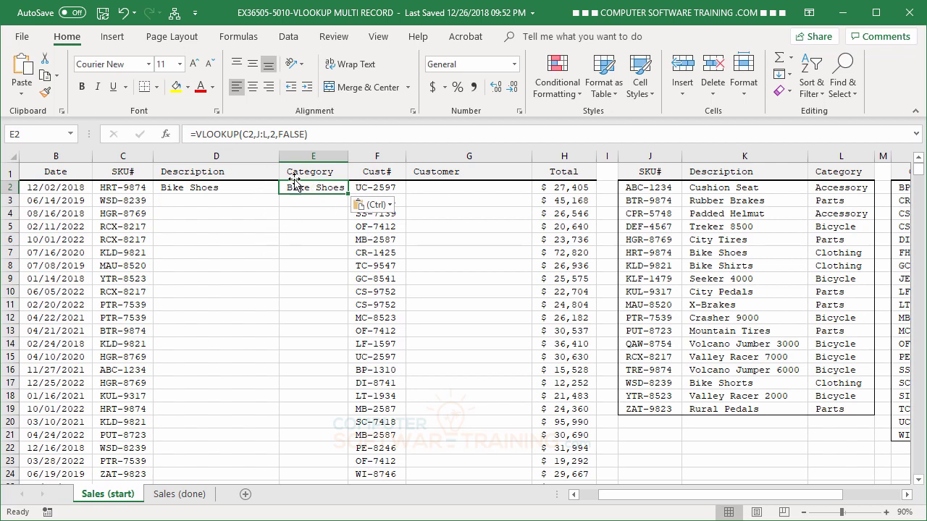
Set the column index in E2's VLOOKUP formula to 3 so it returns the category.
click(274, 133)
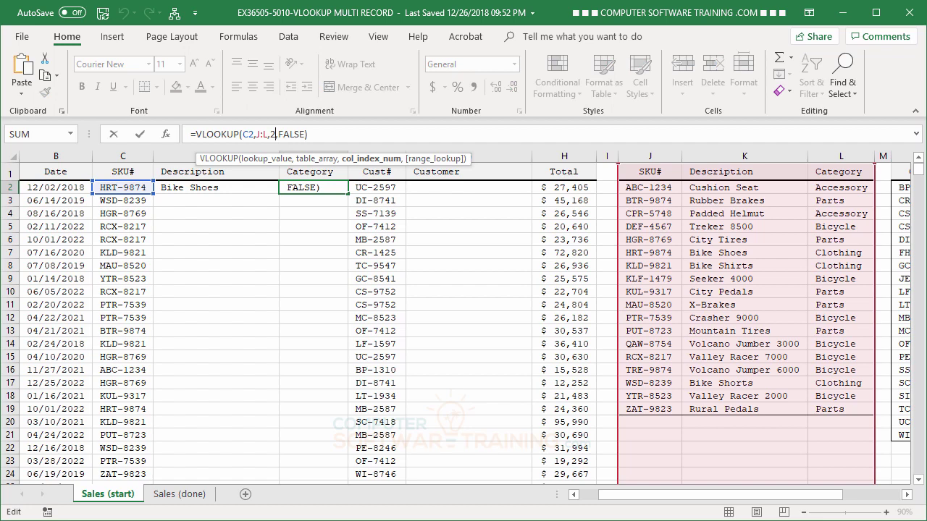
key(BackSpace)
text(3)
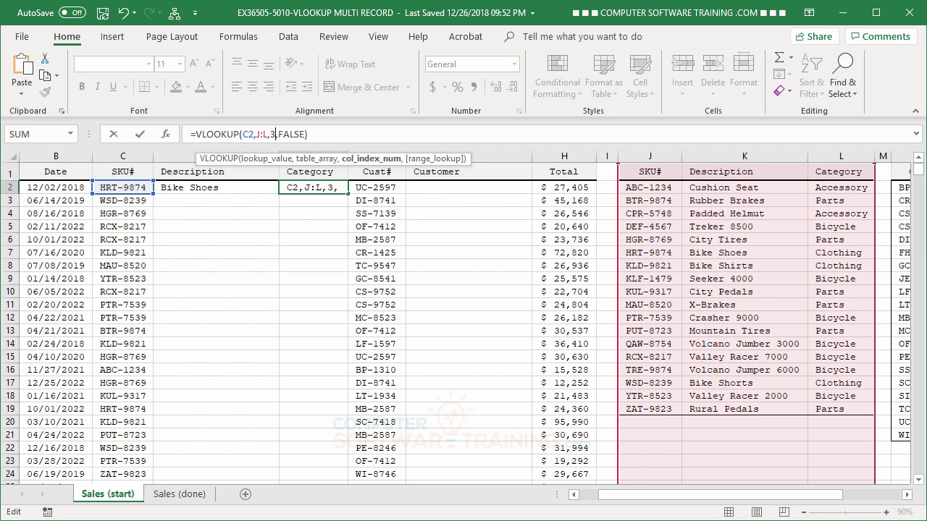
key(Return)
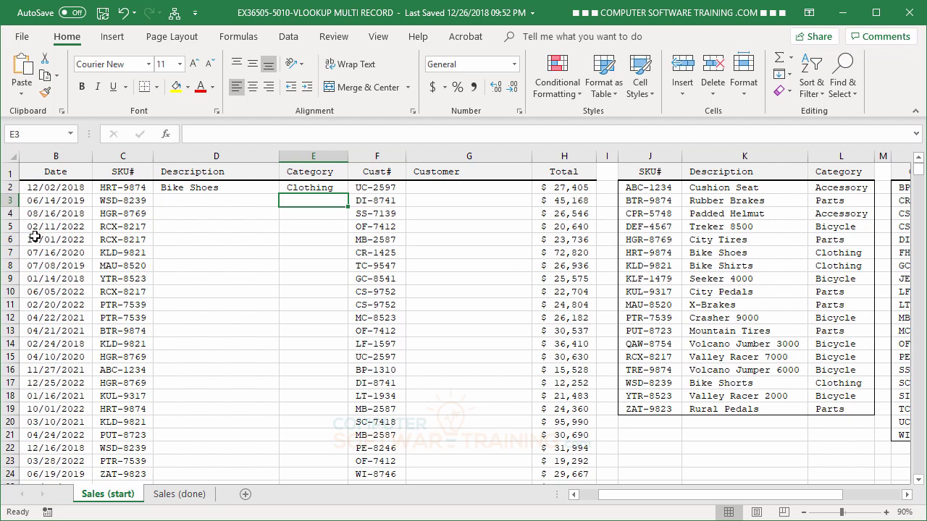
Fill the formulas in D2:E2 down through all sales records.
drag(183, 187, 299, 188)
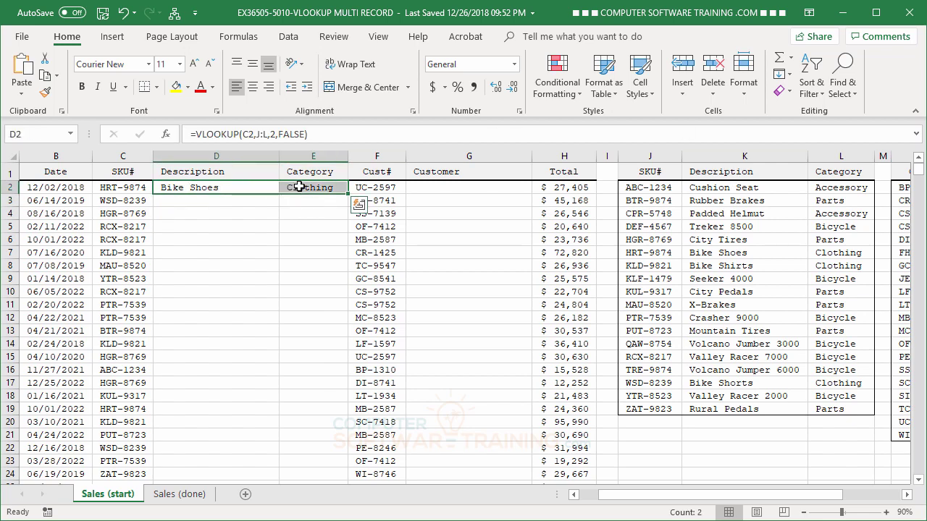
double_click(348, 194)
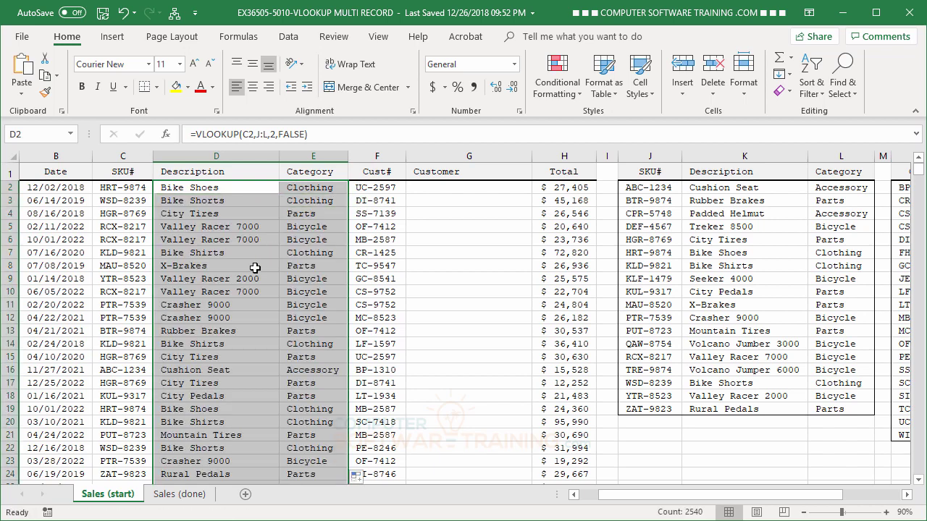
click(233, 255)
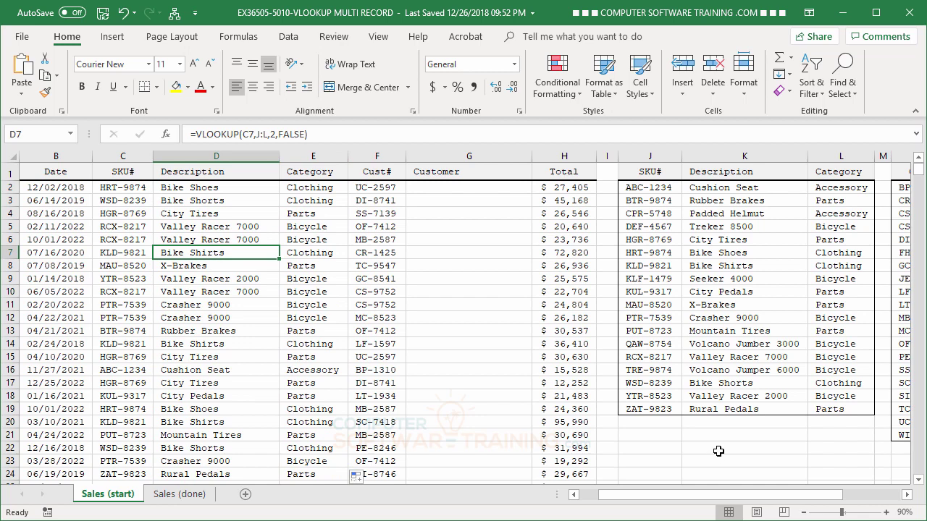
Change the description of SKU CPR-5748 in K4 to "Iguana Tray" and check the sales records with that SKU.
click(711, 214)
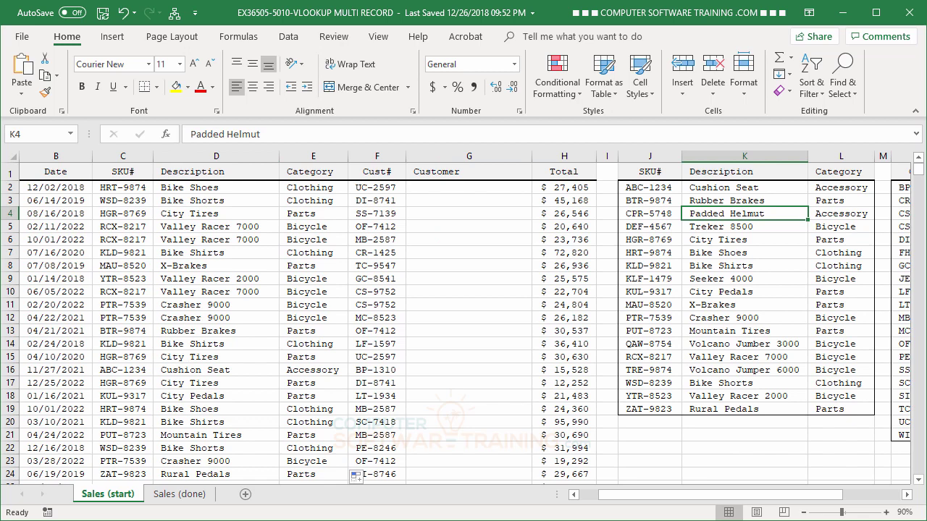
text(Ig)
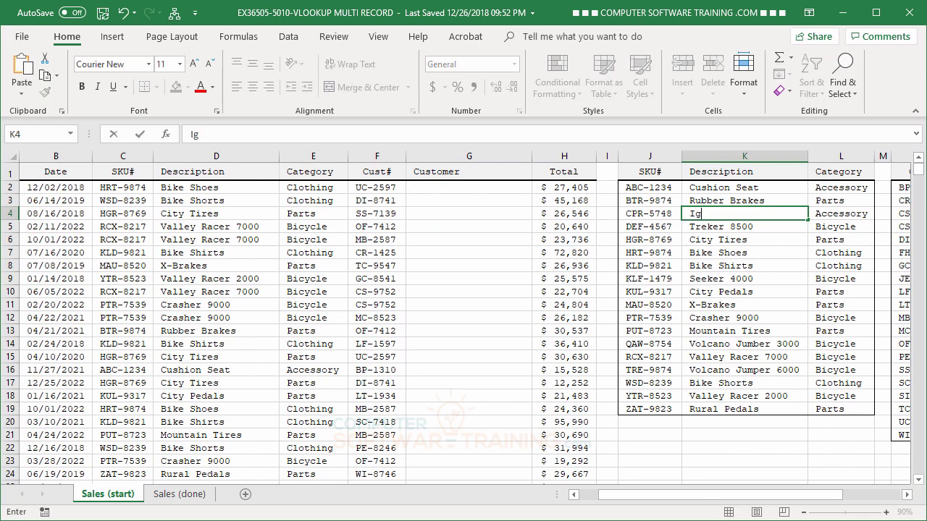
text(uana Tray)
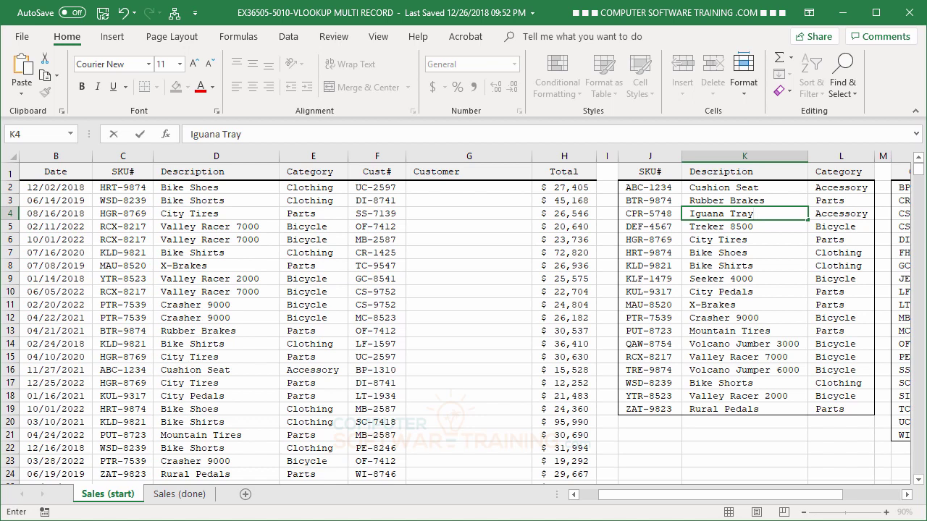
key(Return)
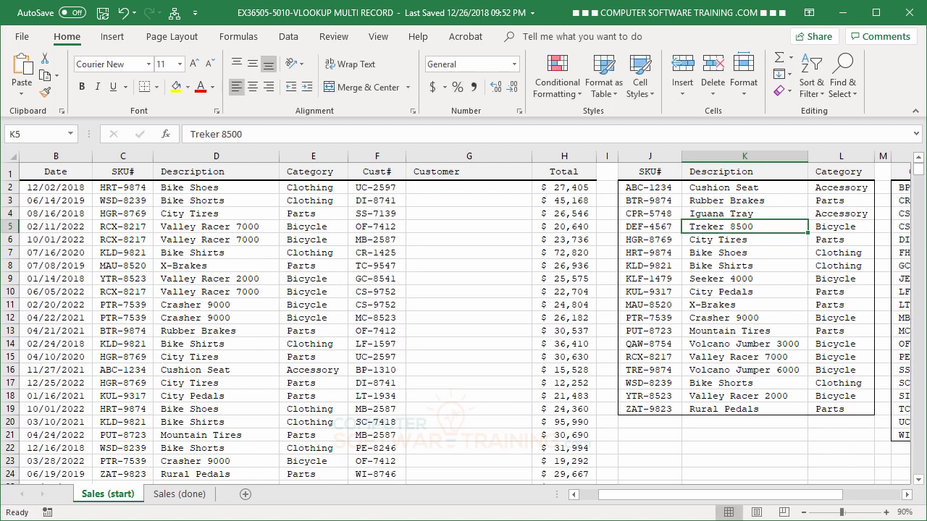
scroll(199, 242, down, 3)
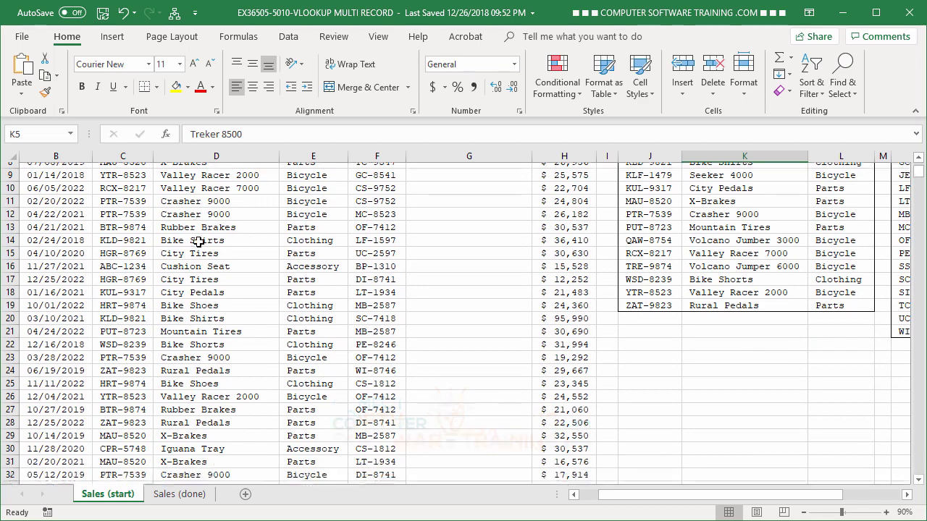
scroll(198, 242, down, 2)
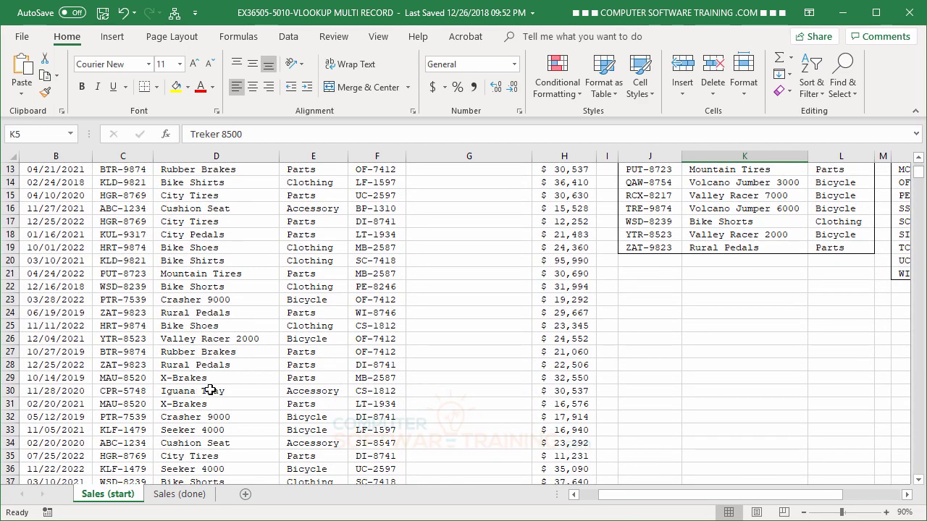
scroll(219, 391, up, 4)
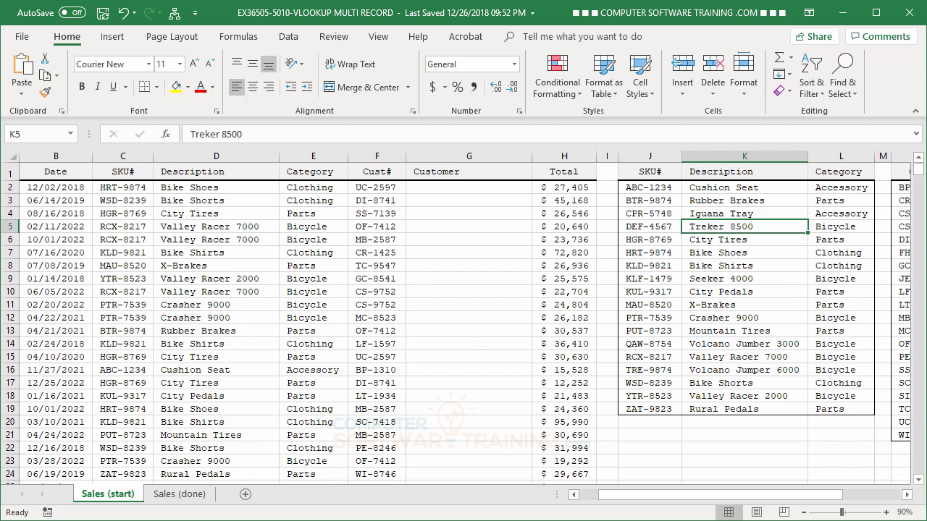
Enter a VLOOKUP formula in G2 that finds F2 in columns N:O and returns column 2 with an exact match (FALSE).
click(906, 494)
click(906, 494)
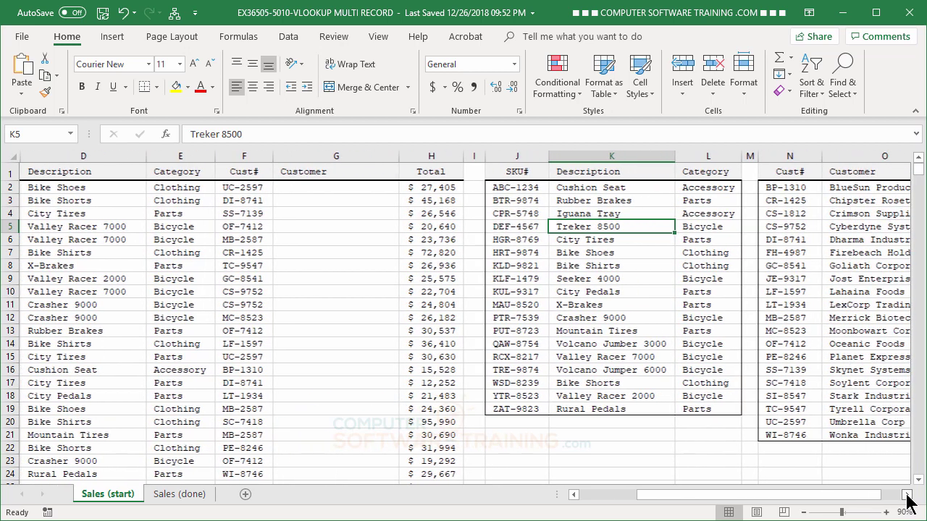
click(907, 495)
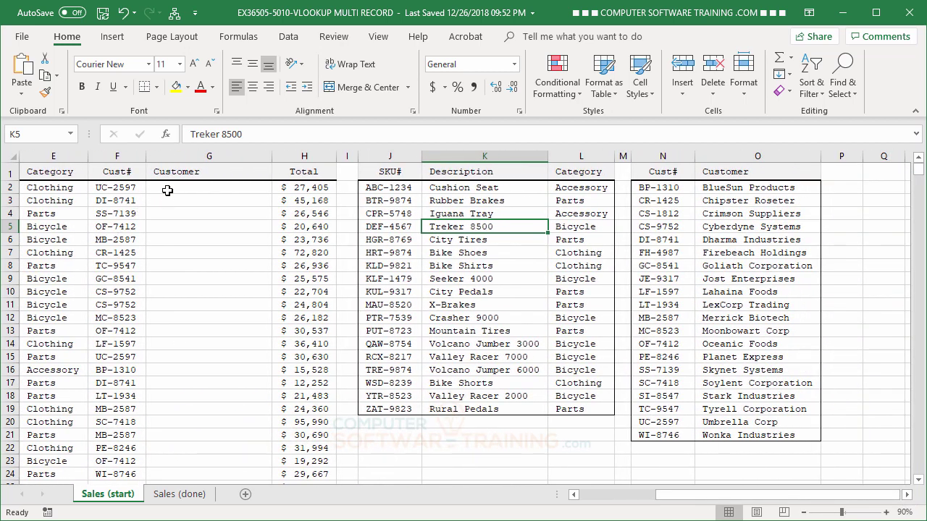
click(167, 190)
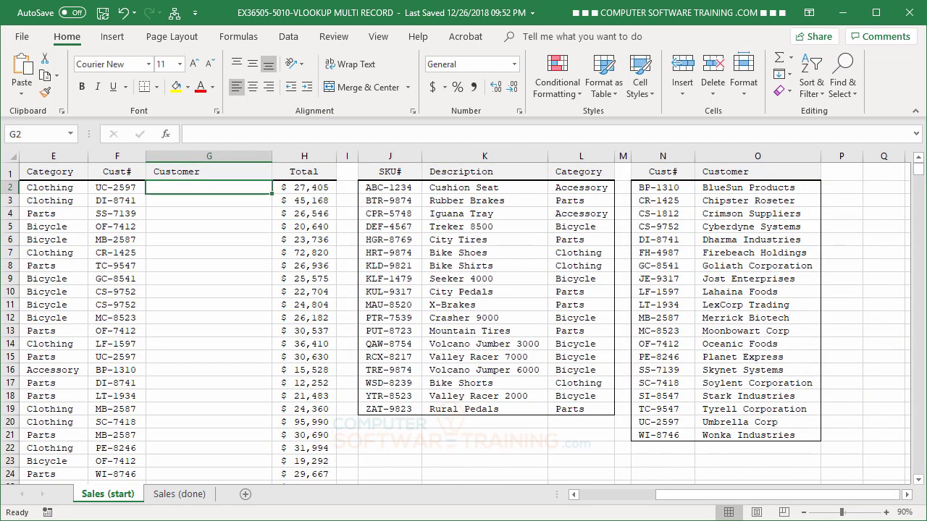
text(=vl)
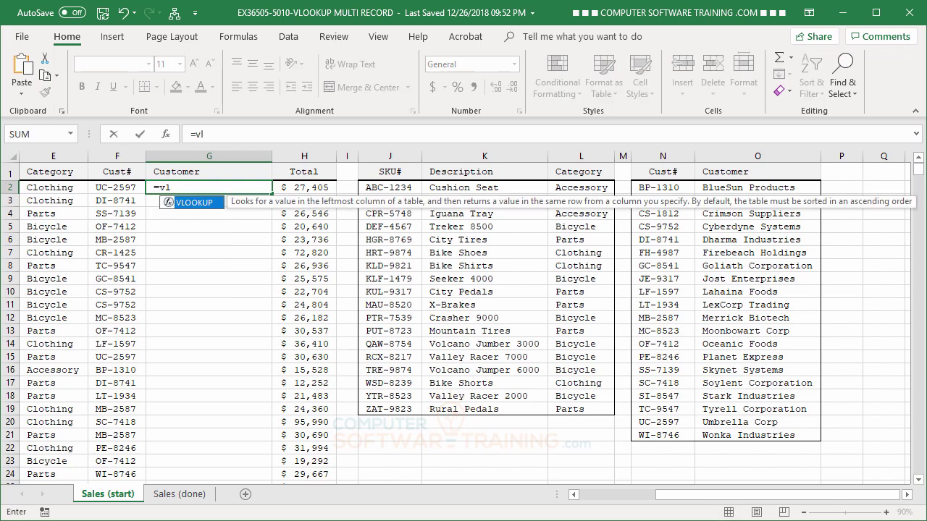
double_click(168, 204)
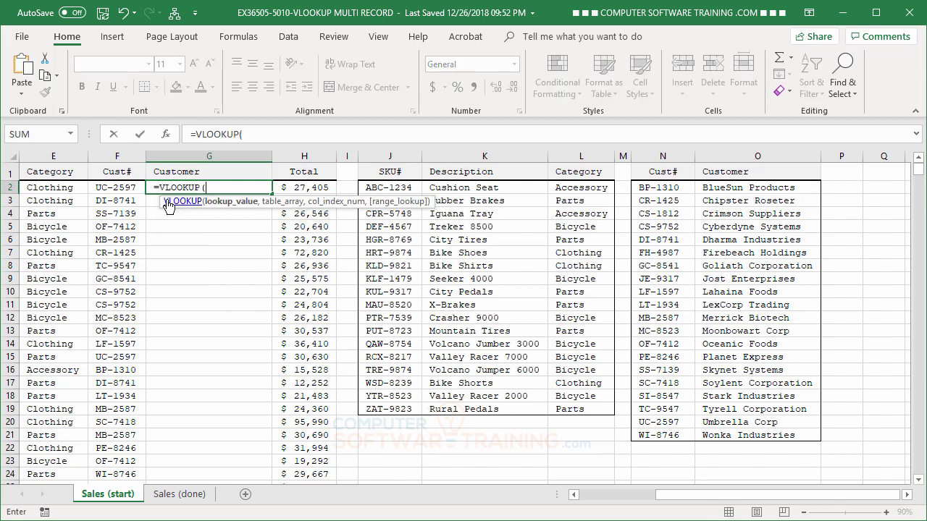
click(124, 187)
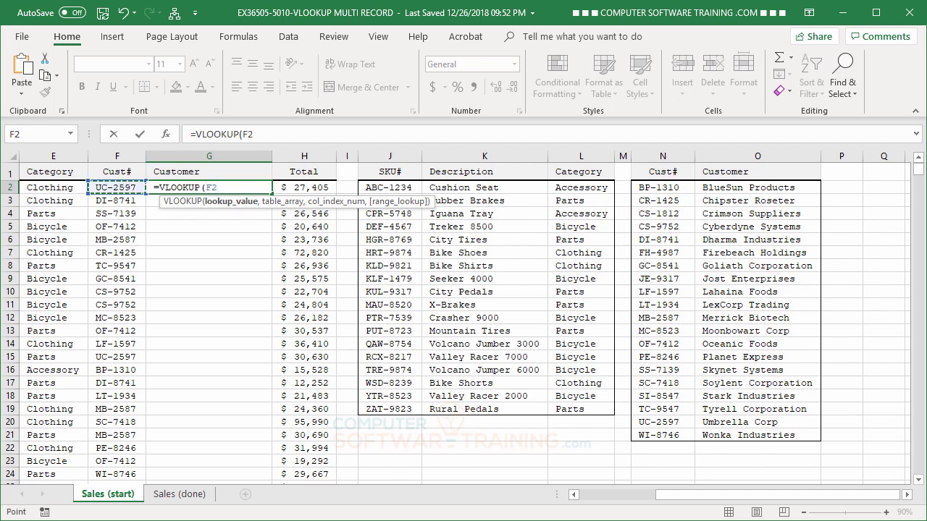
text(,)
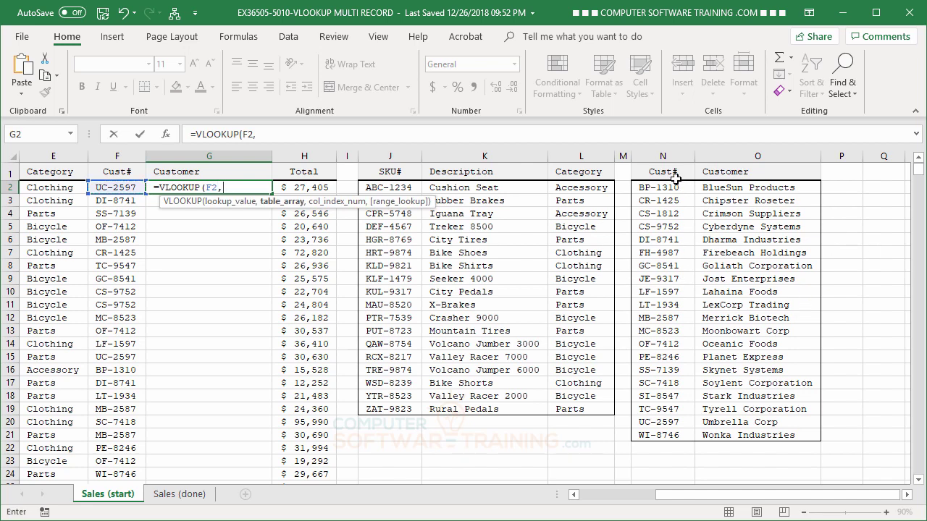
drag(663, 156, 727, 165)
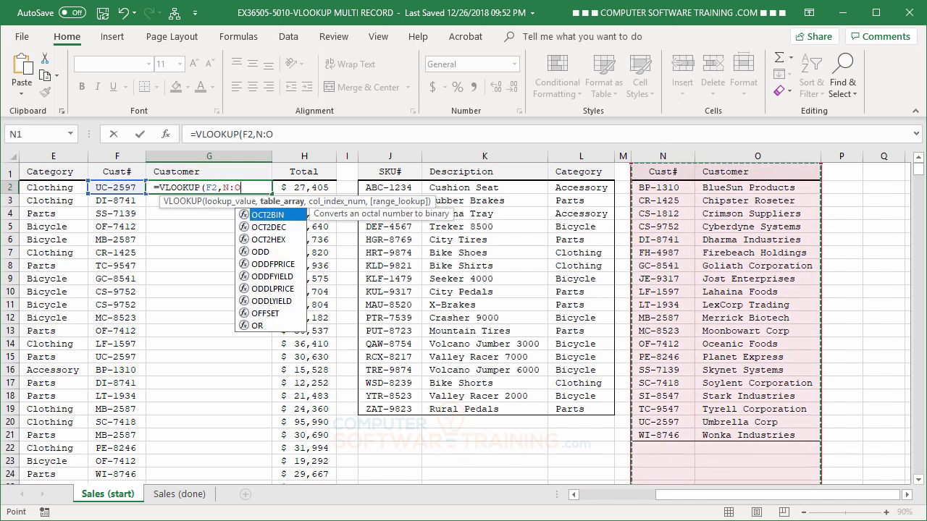
text(,)
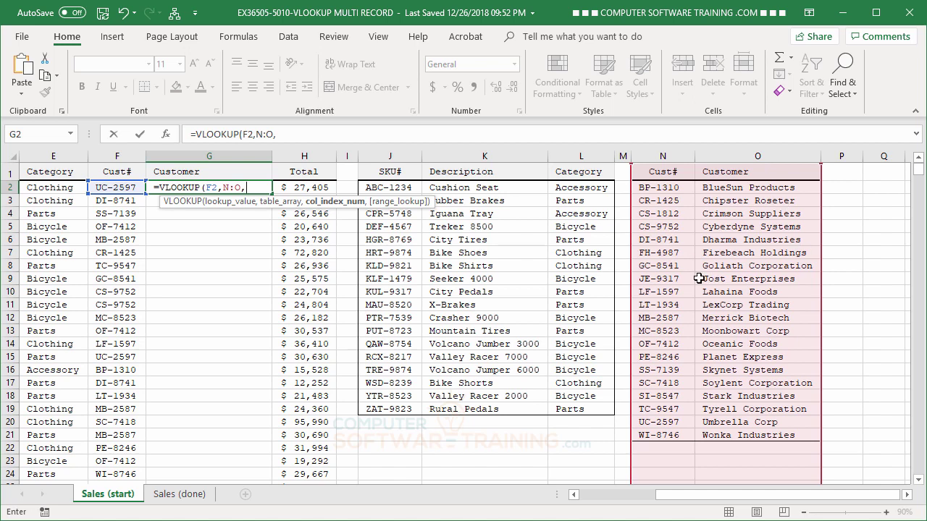
text(2,)
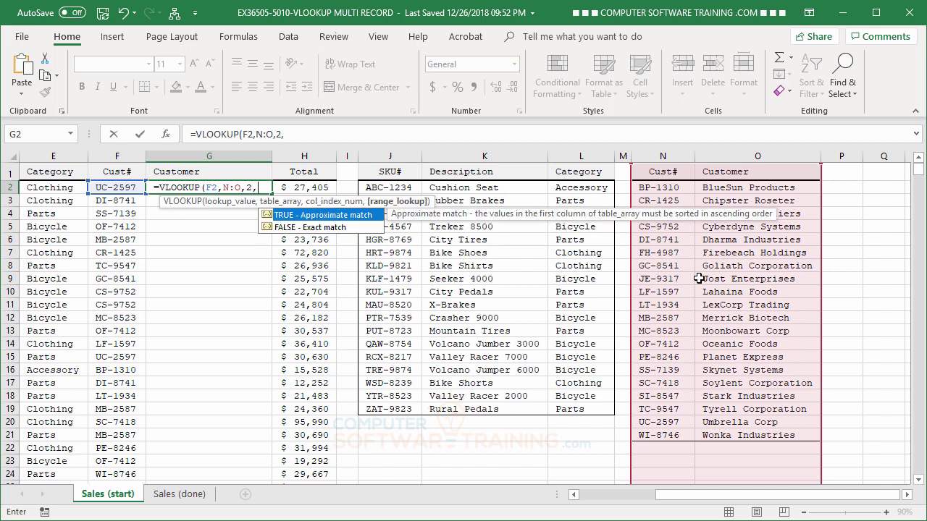
double_click(265, 227)
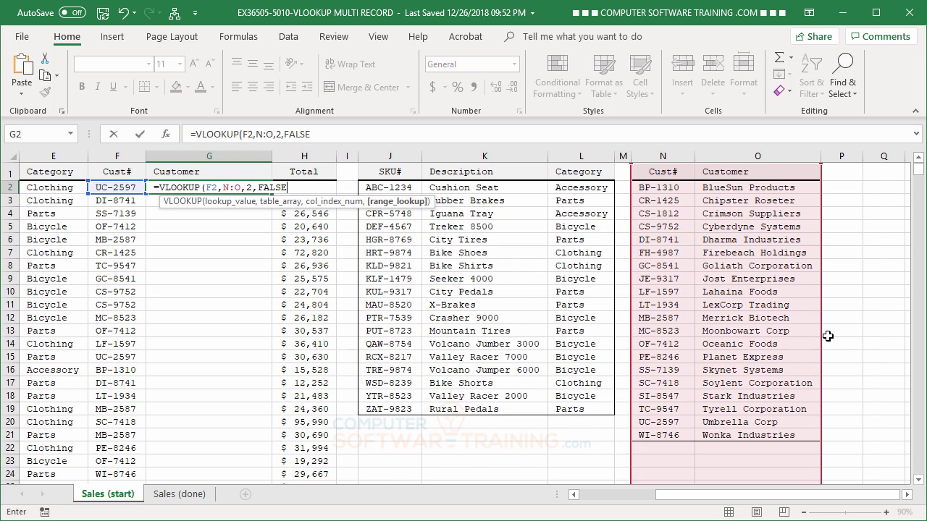
key(Return)
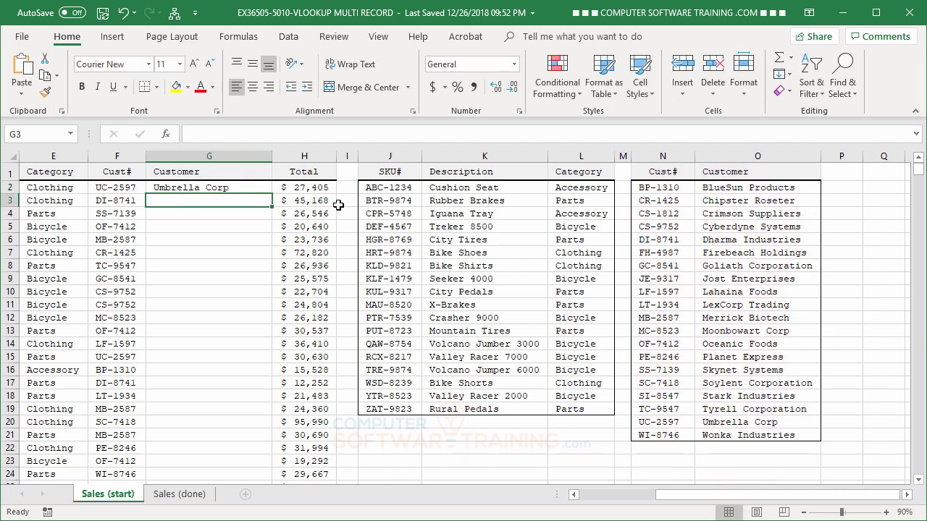
Fill G2's customer lookup formula down the Customer column through all sales records and review the completed table.
click(204, 188)
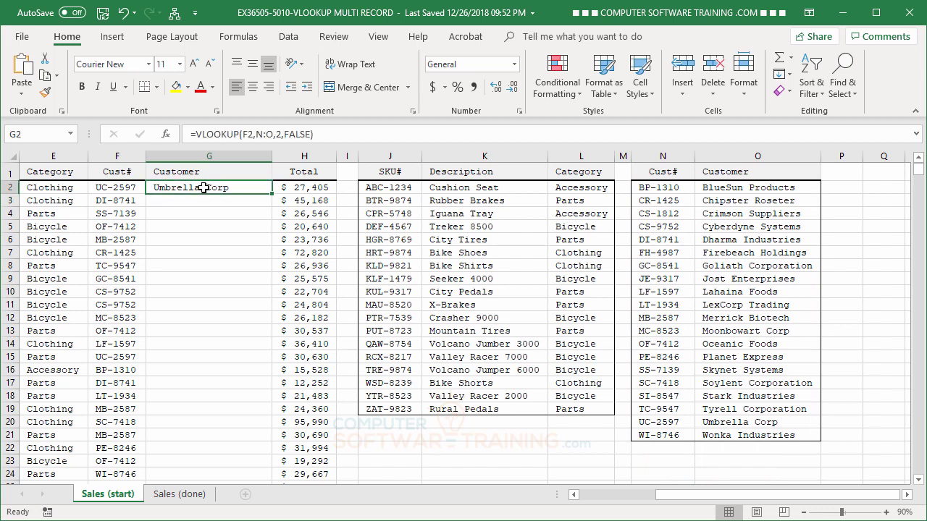
double_click(272, 194)
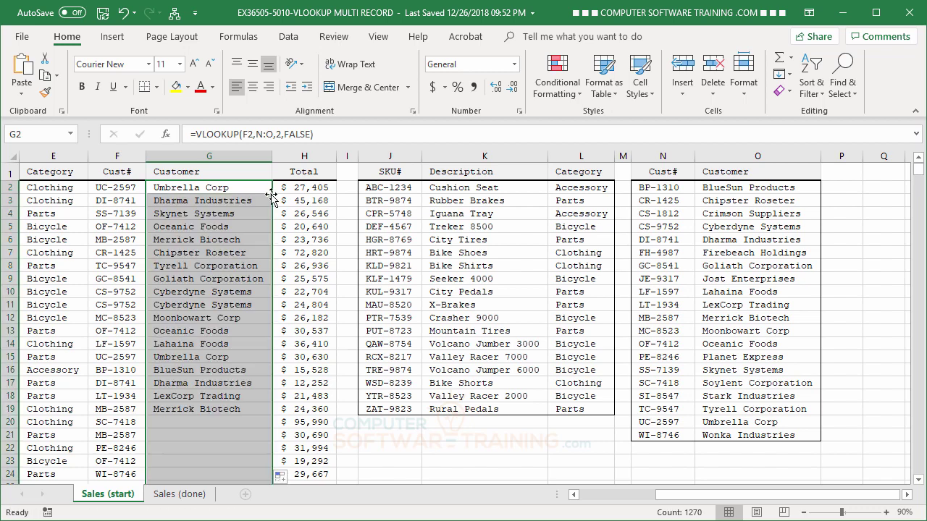
click(203, 213)
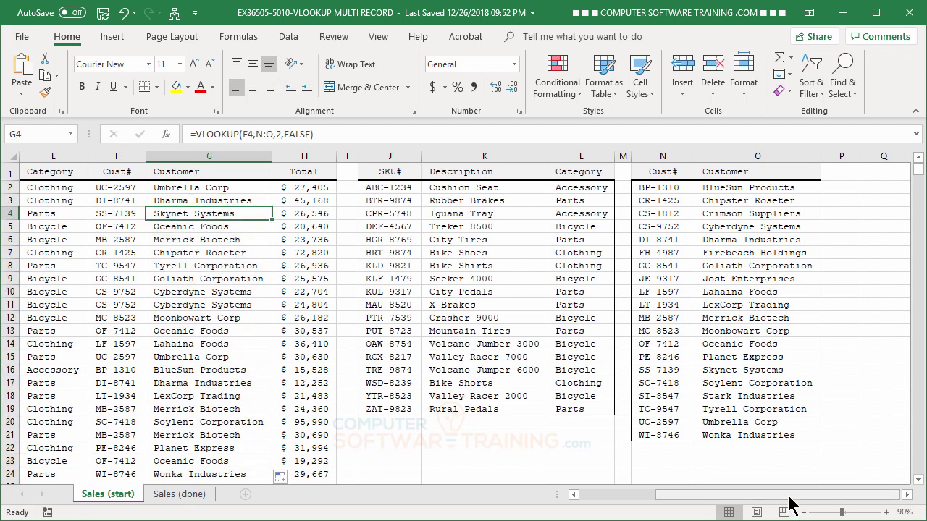
drag(786, 498, 684, 505)
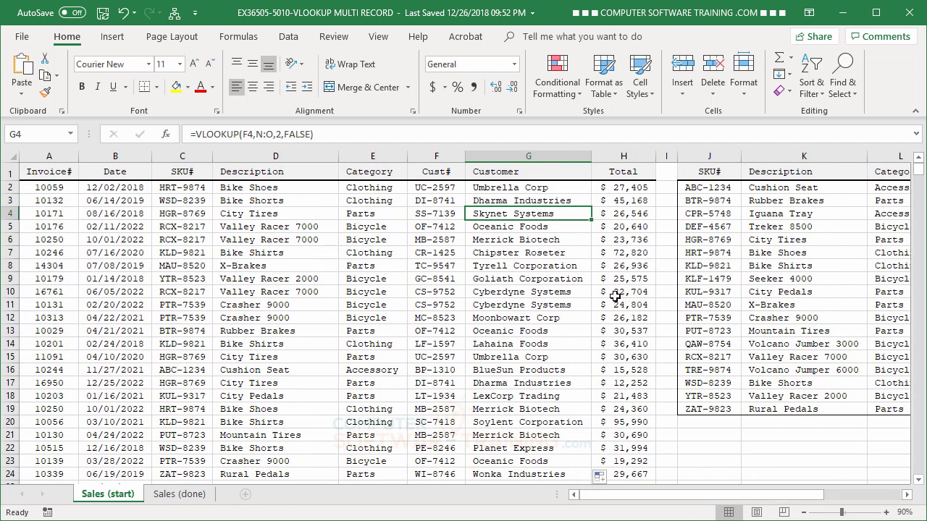